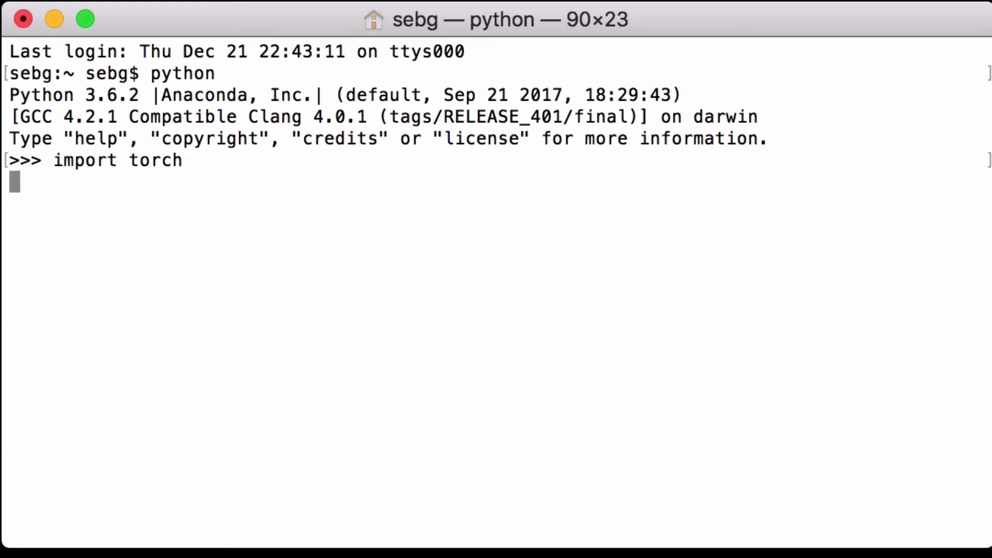
{"action": "type", "text": "print(torch.__version__)"}
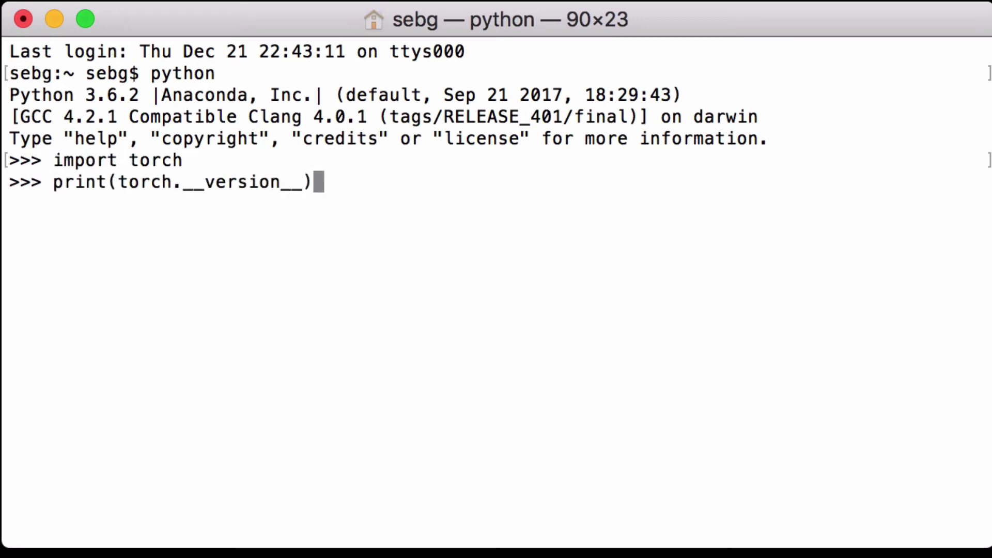
Step: Import torch and print its installed version, 0.2.0_4
{"action": "key", "text": "Return"}
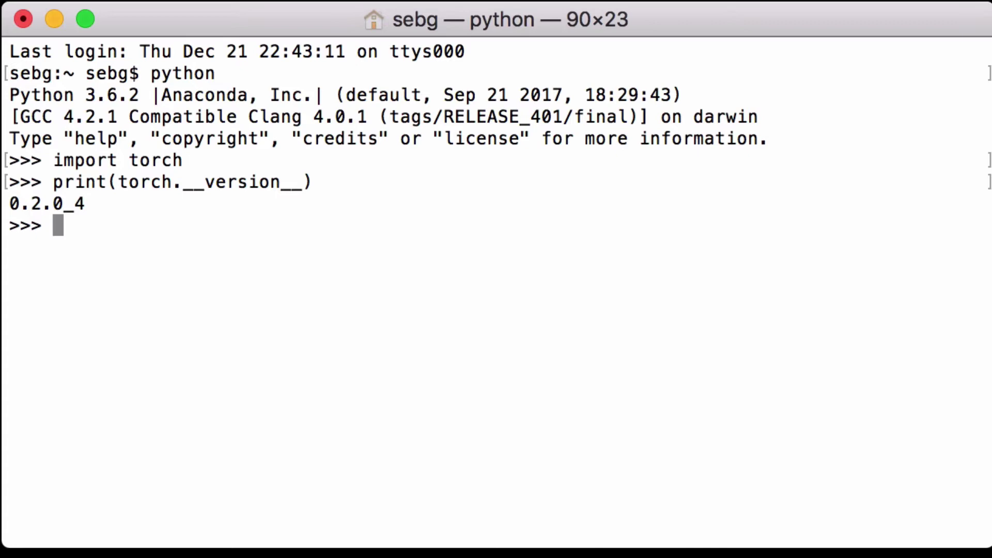
{"action": "type", "text": "random_tensor_one_ex = (torch.rand(2, 3, 4) * 10).int()"}
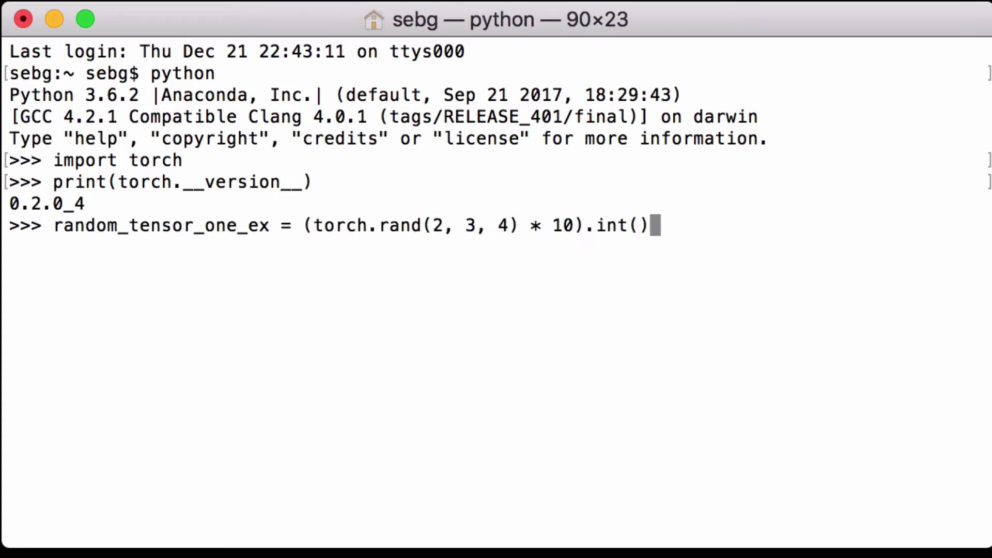
Step: Create random_tensor_one_ex = (torch.rand(2, 3, 4) * 10).int(), highlighting torch.rand, .int() and the name
{"action": "double_click", "coordinate": [414, 225]}
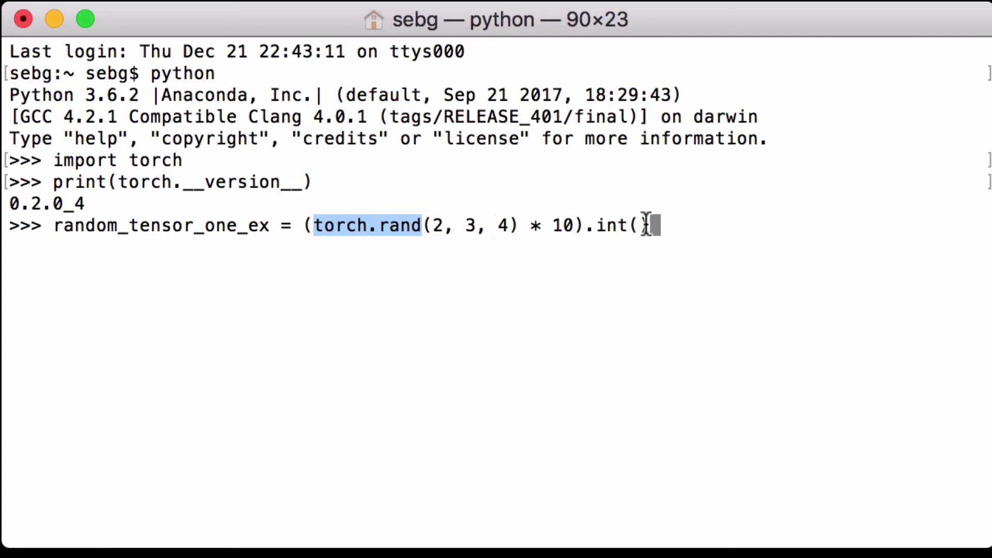
{"action": "left_click_drag", "start_coordinate": [648, 225], "coordinate": [585, 225]}
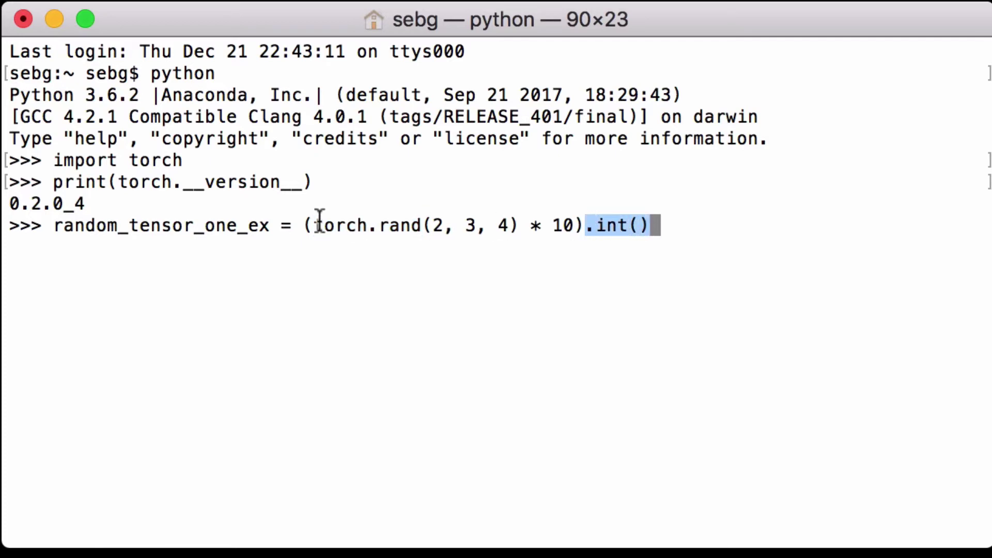
{"action": "double_click", "coordinate": [224, 225]}
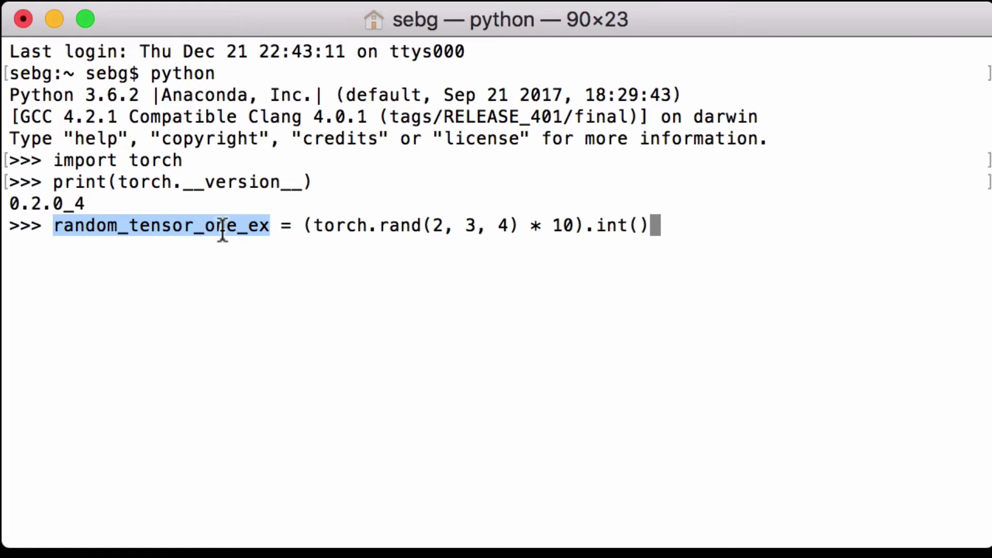
{"action": "left_click", "coordinate": [685, 224]}
{"action": "key", "text": "Return"}
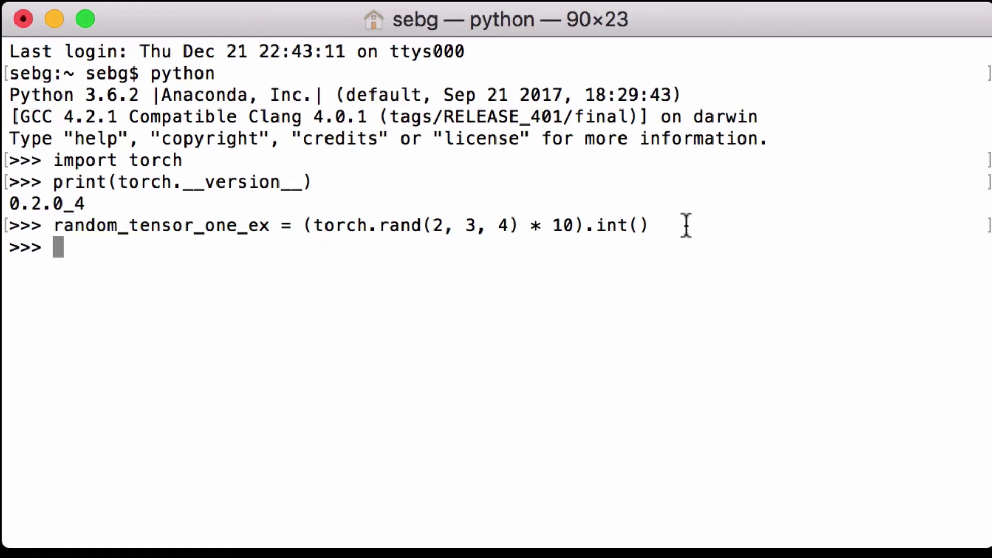
{"action": "type", "text": "print(random_tensor_one_ex)"}
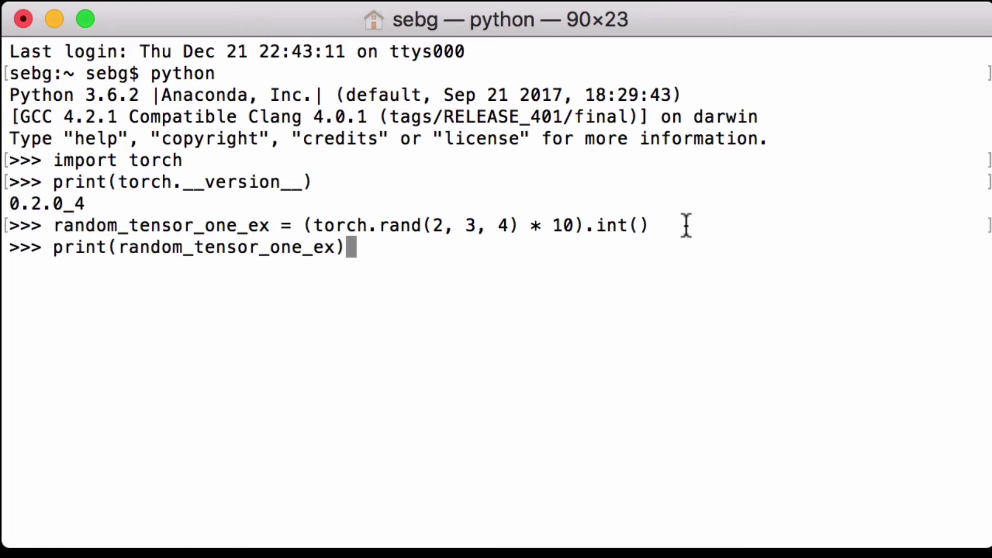
Step: Print random_tensor_one_ex and highlight its torch.IntTensor type in the output
{"action": "key", "text": "Return"}
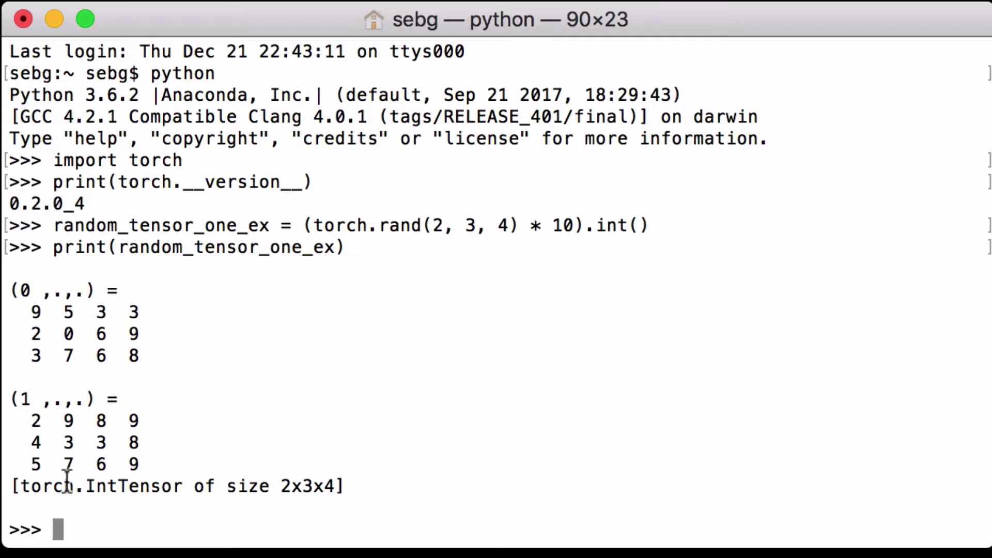
{"action": "double_click", "coordinate": [68, 485]}
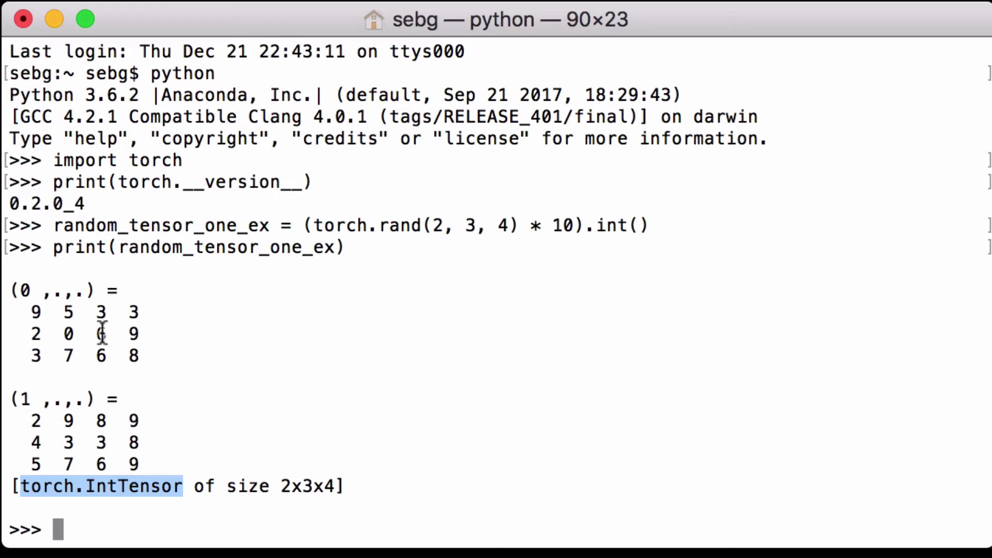
{"action": "left_click", "coordinate": [162, 470]}
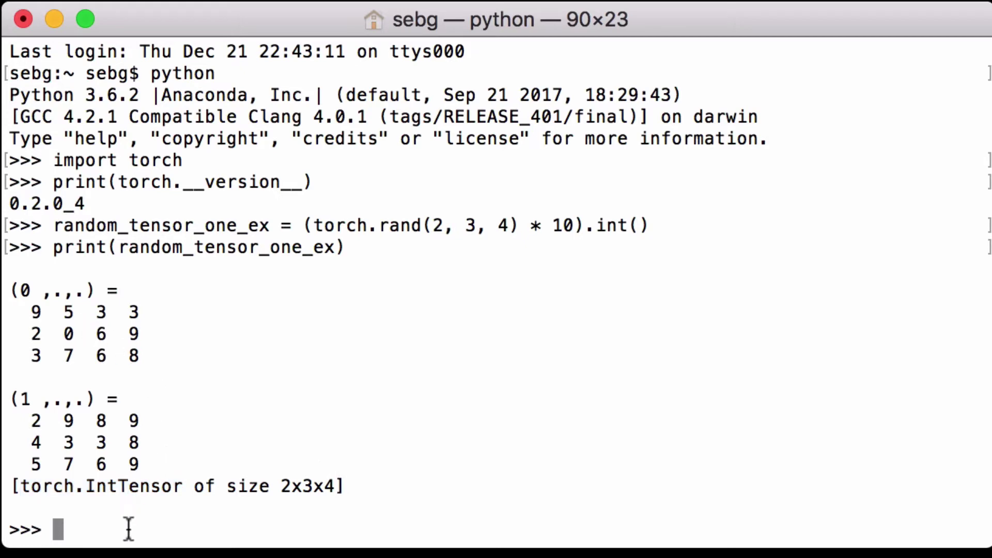
{"action": "type", "text": "random_tensor_two_ex = (torch.rand(2, 3, 4) * 10).int()"}
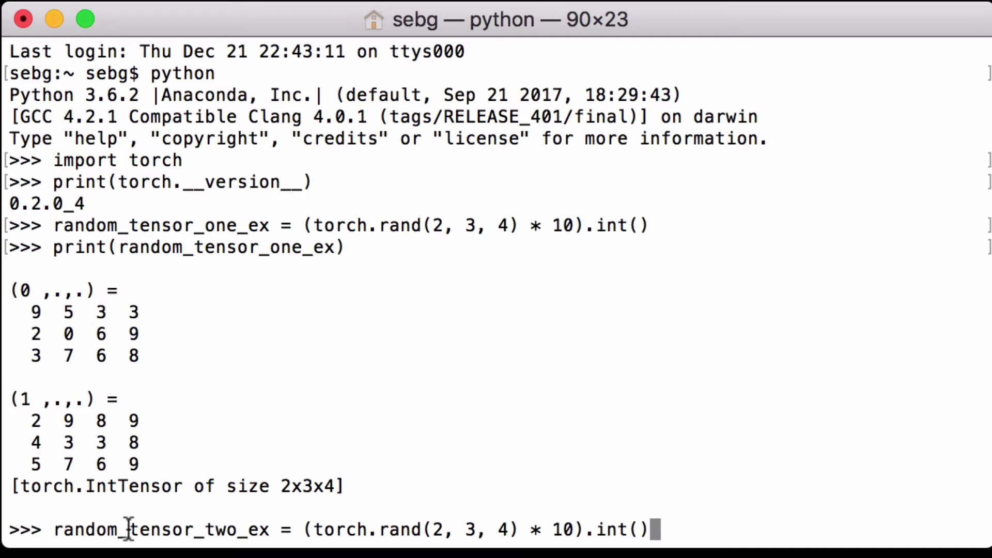
Step: Create random_tensor_two_ex = (torch.rand(2, 3, 4) * 10).int(), highlighting its name
{"action": "double_click", "coordinate": [128, 529]}
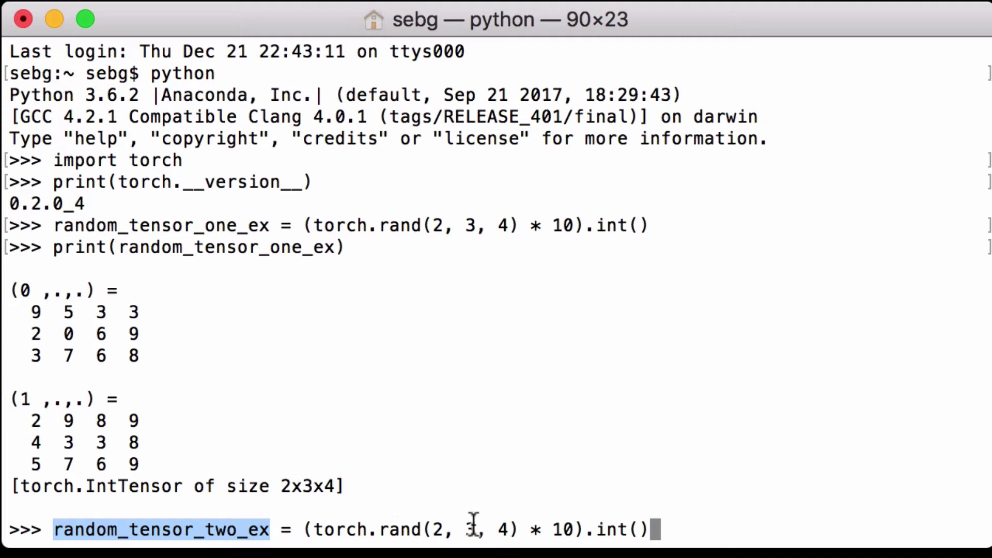
{"action": "left_click", "coordinate": [660, 527]}
{"action": "key", "text": "Return"}
{"action": "type", "text": "print(random_tensor_two_ex)"}
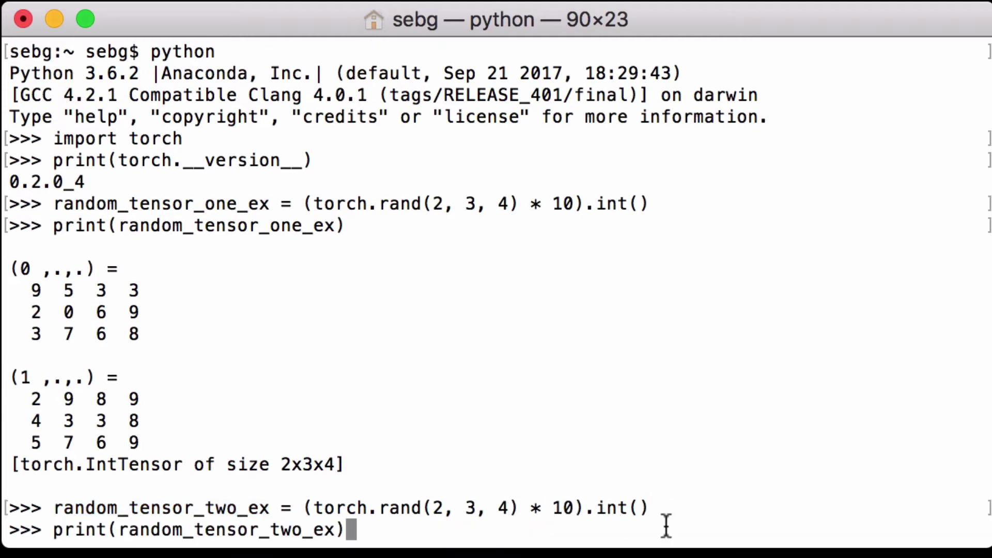
Step: Print random_tensor_two_ex and highlight its torch.IntTensor type in the output
{"action": "key", "text": "Return"}
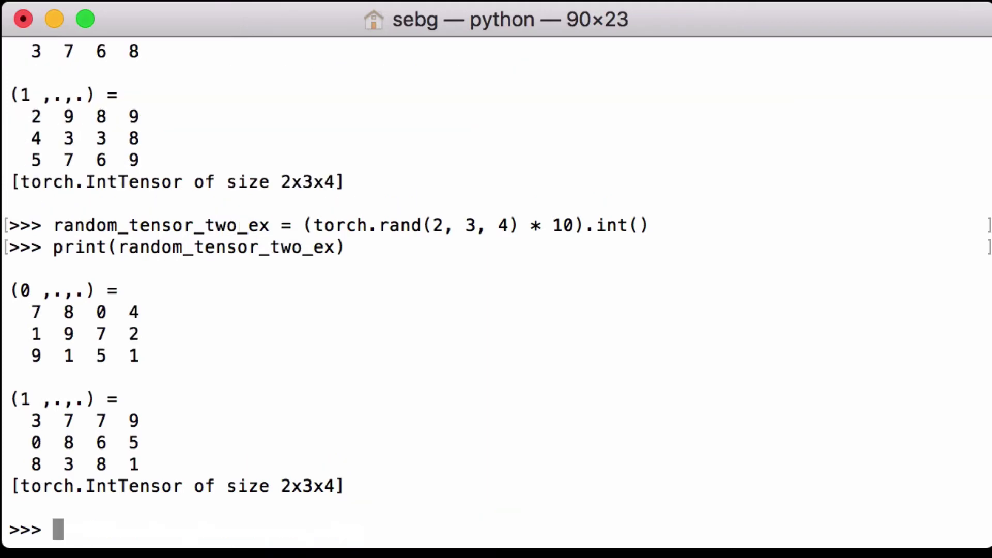
{"action": "double_click", "coordinate": [63, 481]}
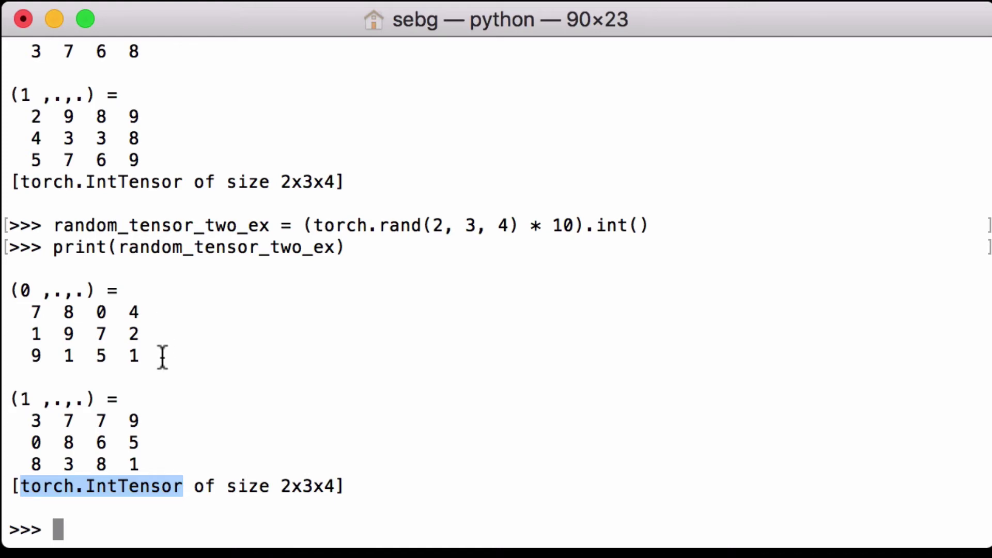
{"action": "left_click", "coordinate": [162, 357]}
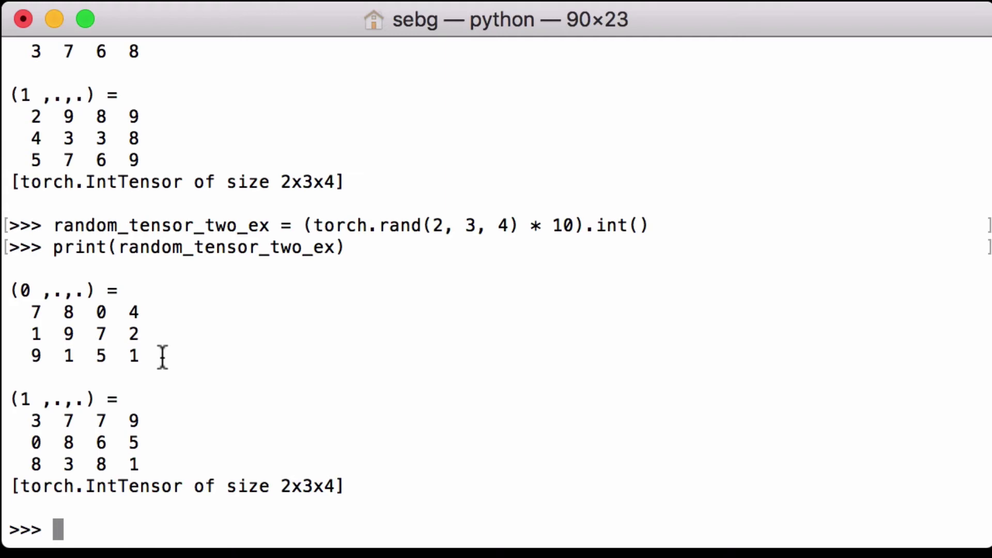
{"action": "type", "text": "hadamard_product_ex = random_tensor_one_ex * random_tensor_two_ex"}
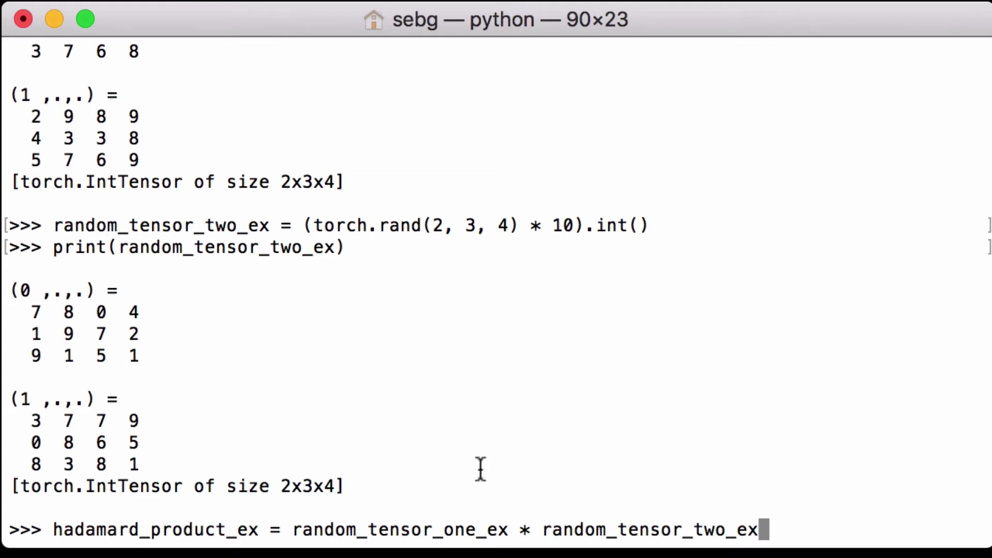
Step: Run hadamard_product_ex = random_tensor_one_ex * random_tensor_two_ex, highlighting the operator, operands and result name
{"action": "double_click", "coordinate": [529, 530]}
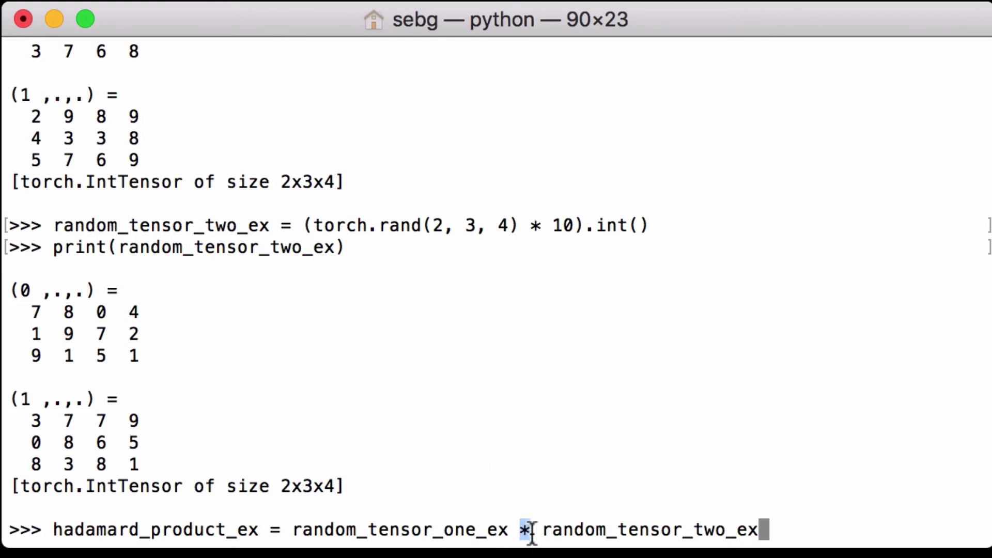
{"action": "double_click", "coordinate": [442, 530]}
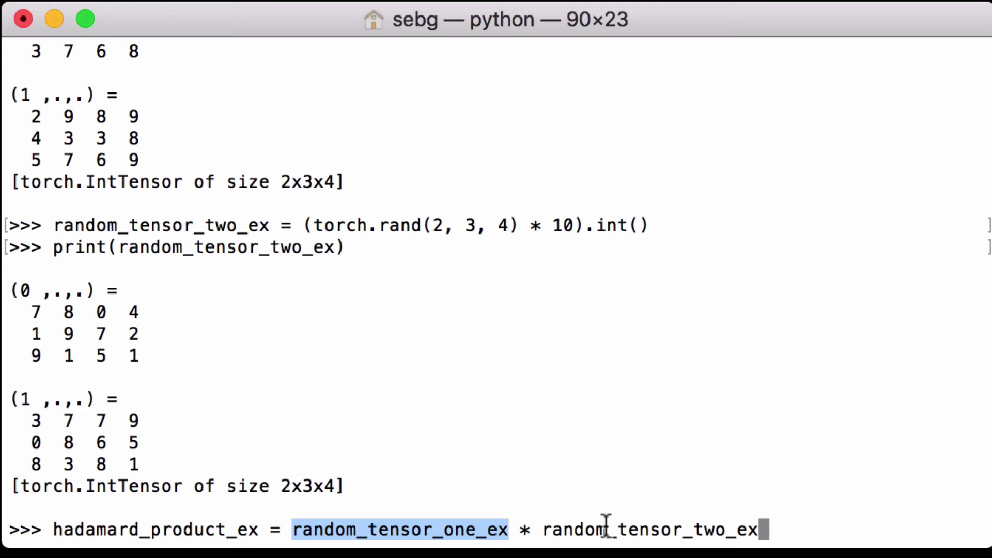
{"action": "double_click", "coordinate": [604, 529]}
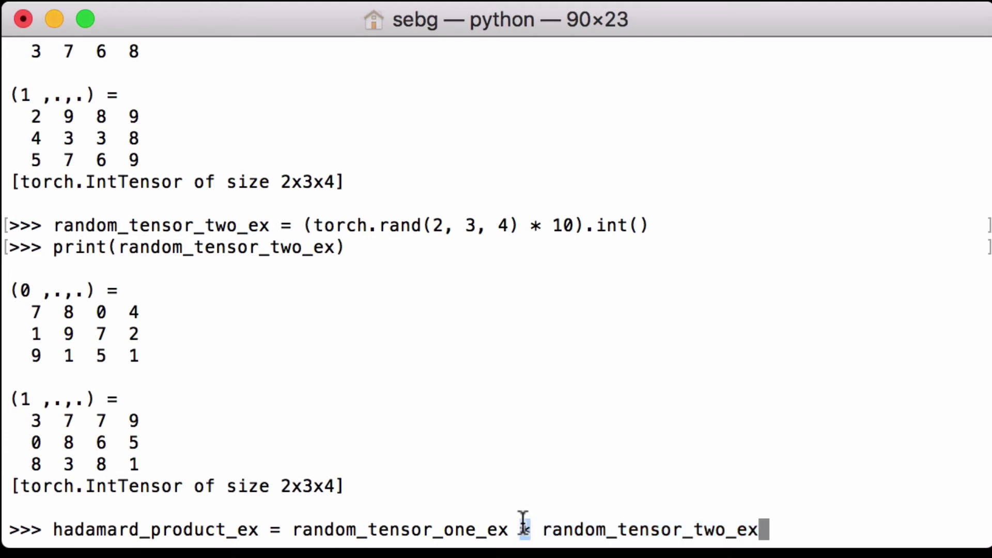
{"action": "double_click", "coordinate": [525, 529]}
{"action": "double_click", "coordinate": [214, 530]}
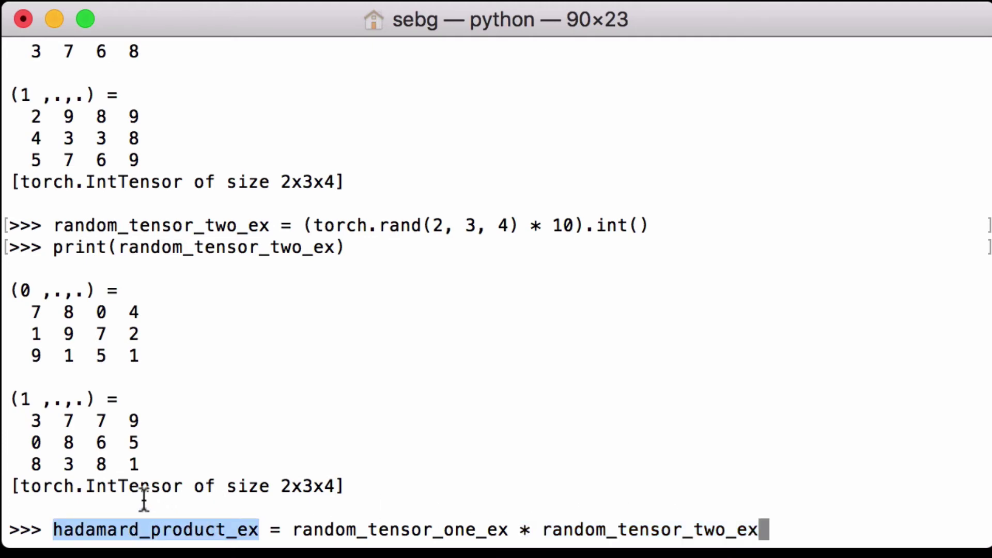
{"action": "left_click", "coordinate": [795, 525]}
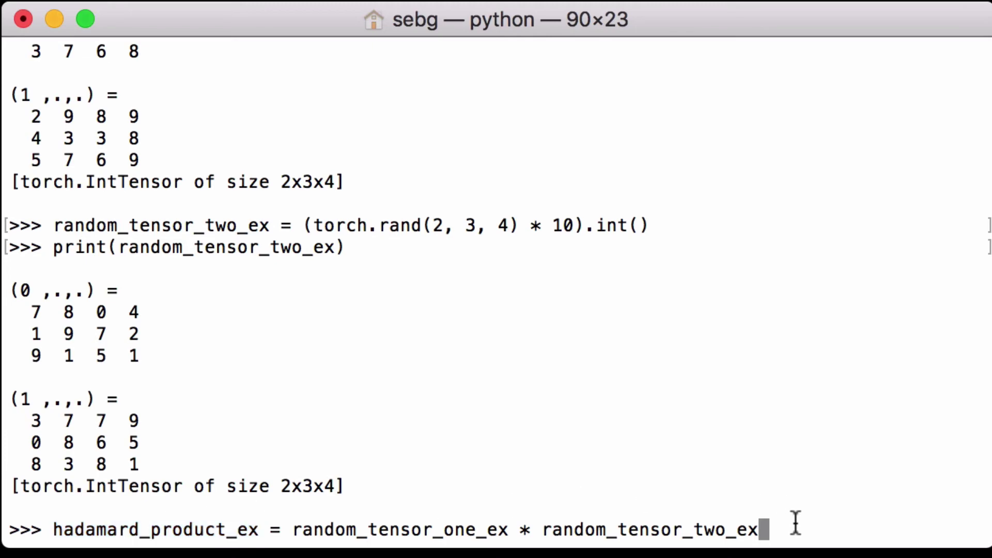
{"action": "key", "text": "Return"}
{"action": "type", "text": "print(hadamard_product_ex)"}
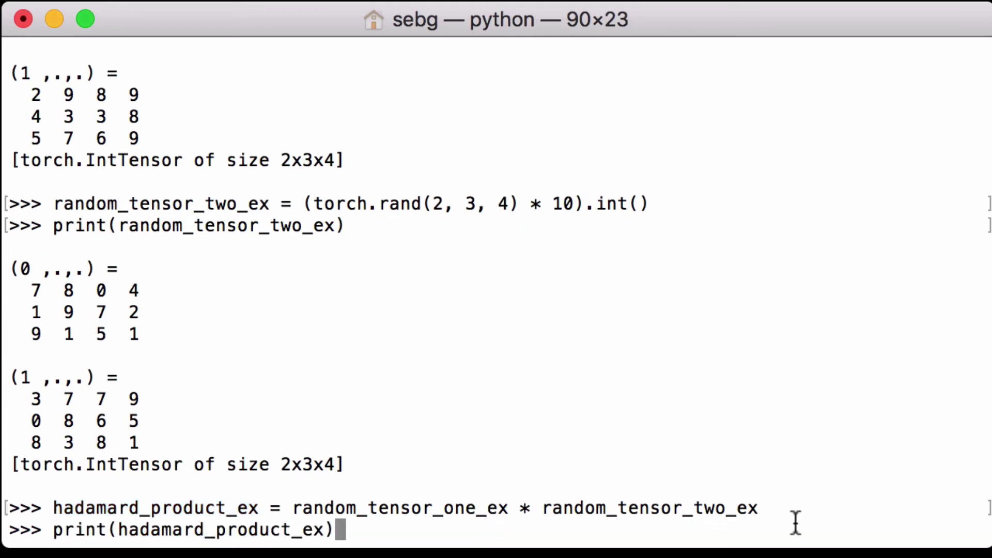
Step: Print hadamard_product_ex and mark the 0 in its first row
{"action": "key", "text": "Return"}
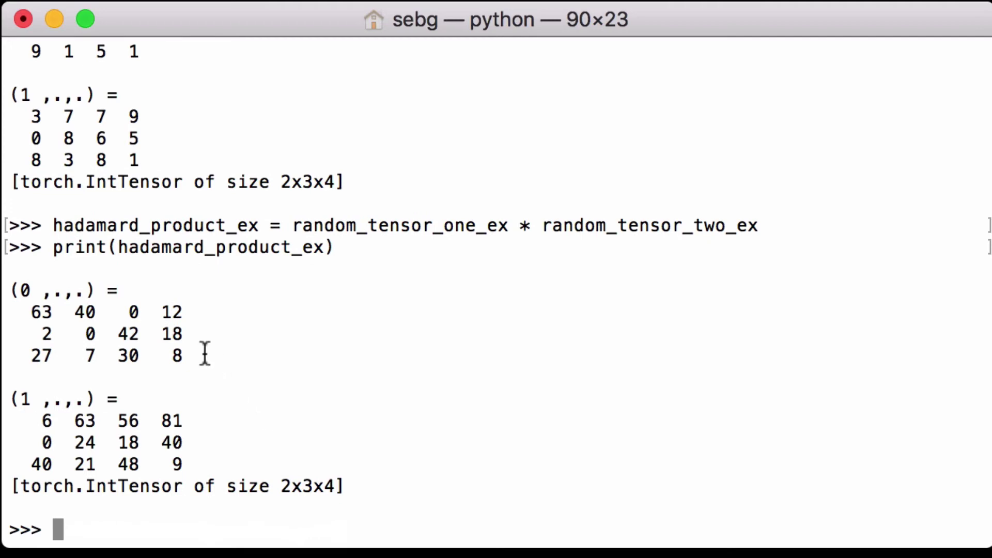
{"action": "double_click", "coordinate": [133, 311]}
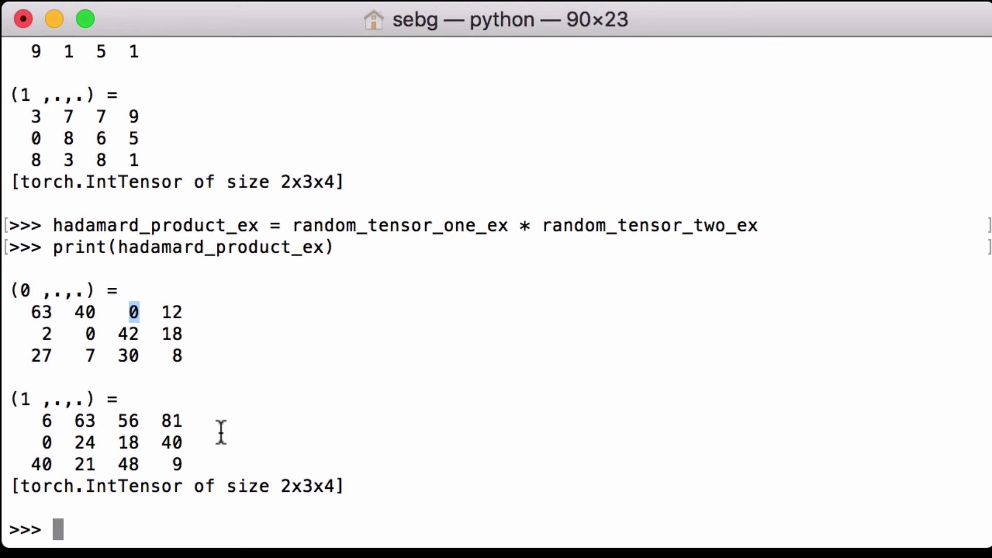
{"action": "scroll", "coordinate": [221, 433], "scroll_direction": "up", "scroll_amount": 1}
{"action": "scroll", "coordinate": [220, 433], "scroll_direction": "up", "scroll_amount": 3}
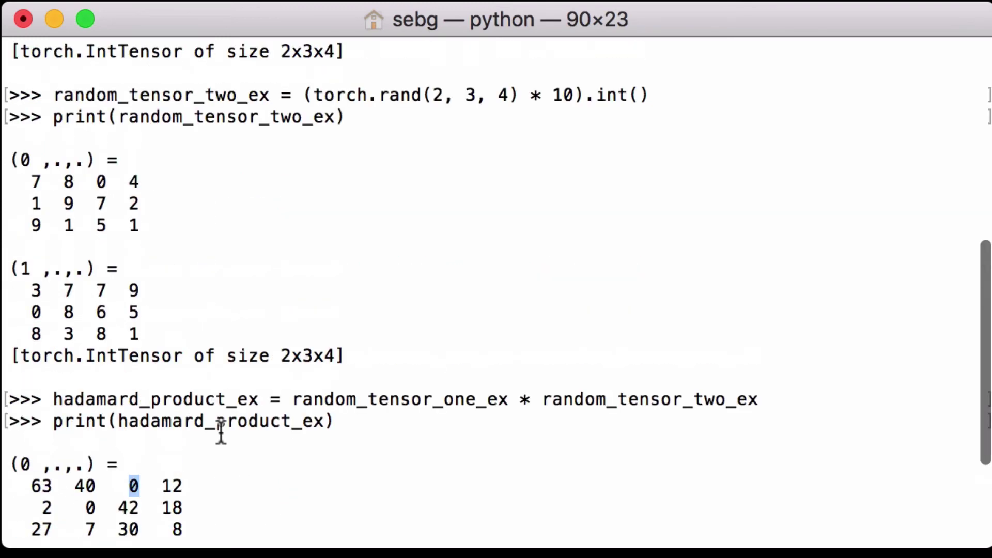
{"action": "scroll", "coordinate": [221, 433], "scroll_direction": "up", "scroll_amount": 2}
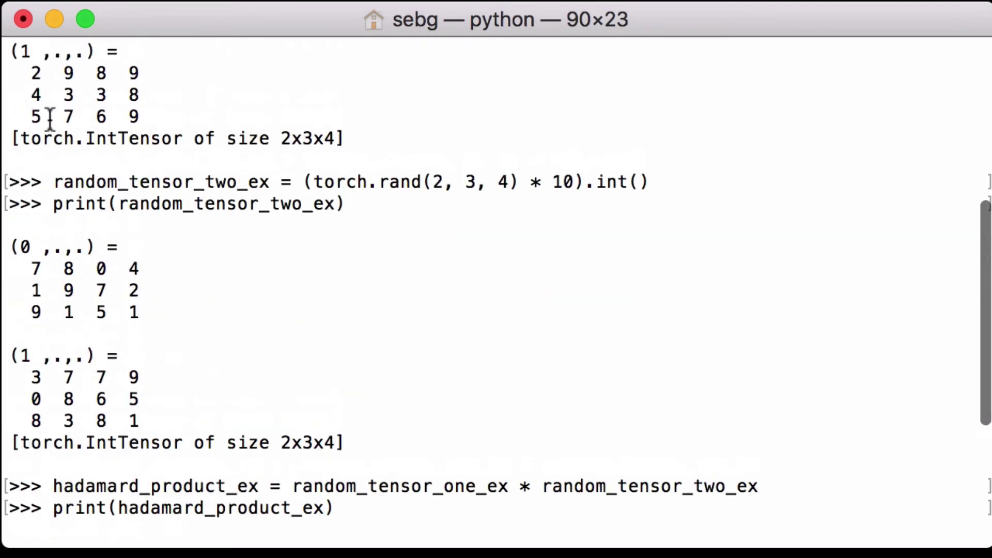
{"action": "double_click", "coordinate": [35, 117]}
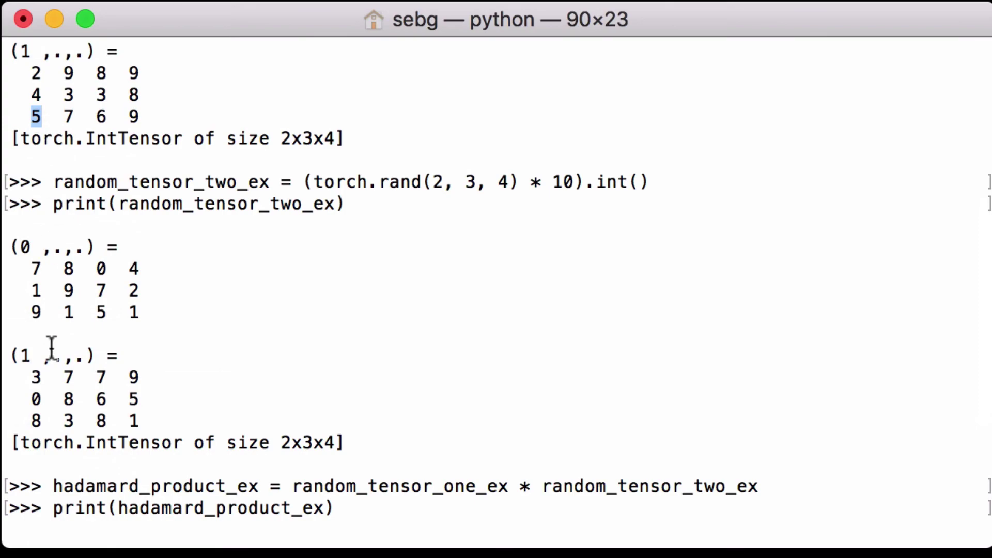
{"action": "double_click", "coordinate": [36, 420]}
{"action": "scroll", "coordinate": [73, 417], "scroll_direction": "down", "scroll_amount": 2}
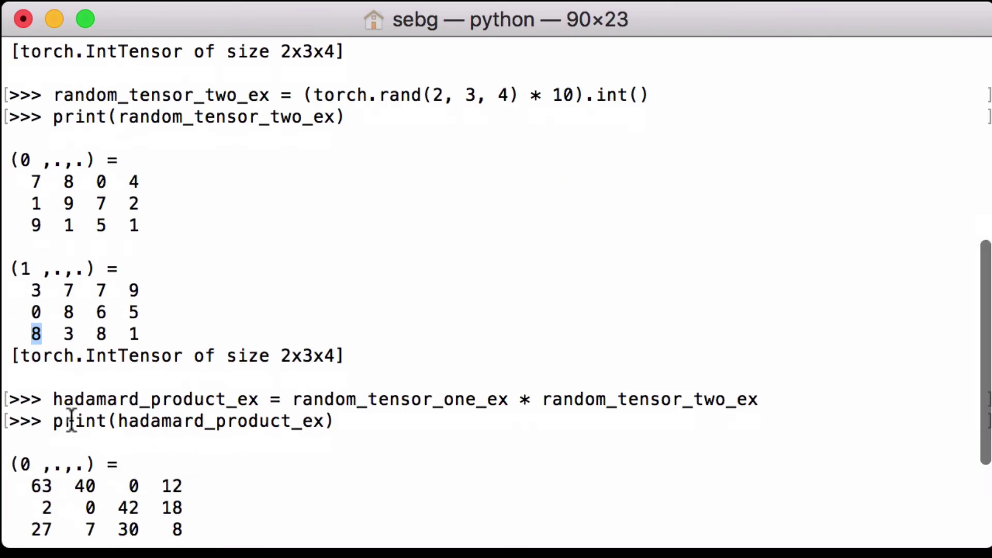
{"action": "scroll", "coordinate": [72, 431], "scroll_direction": "down", "scroll_amount": 4}
{"action": "double_click", "coordinate": [37, 464]}
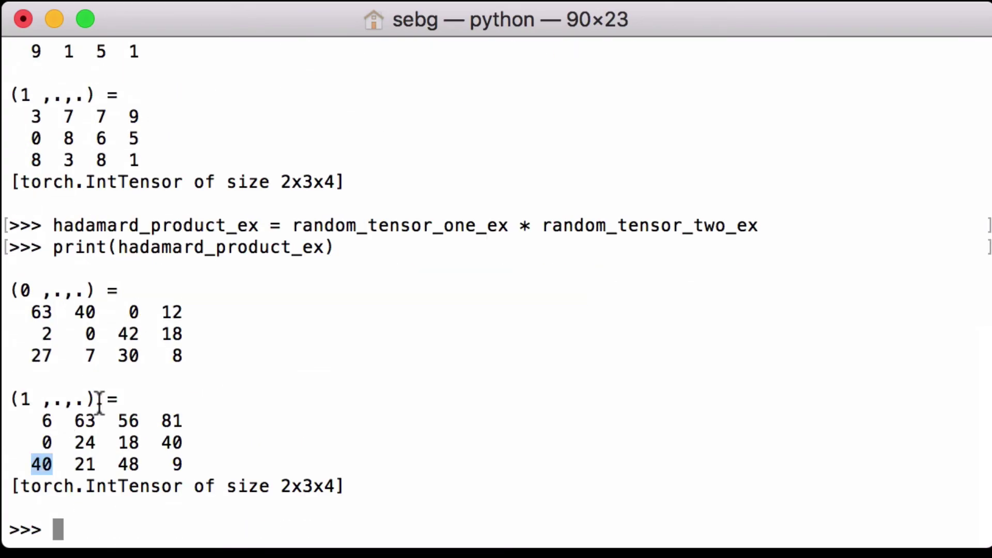
{"action": "scroll", "coordinate": [96, 403], "scroll_direction": "up", "scroll_amount": 6}
{"action": "double_click", "coordinate": [69, 117]}
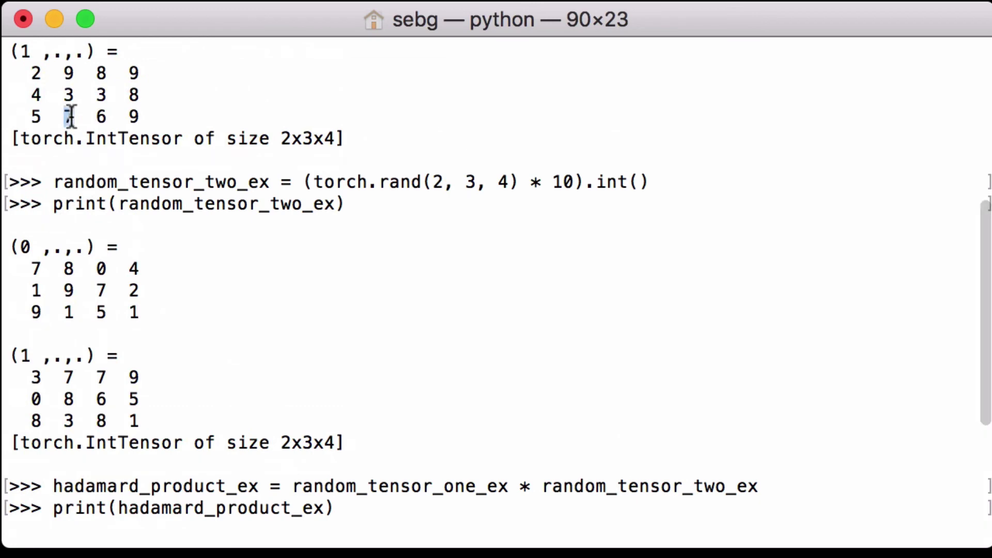
{"action": "double_click", "coordinate": [69, 420]}
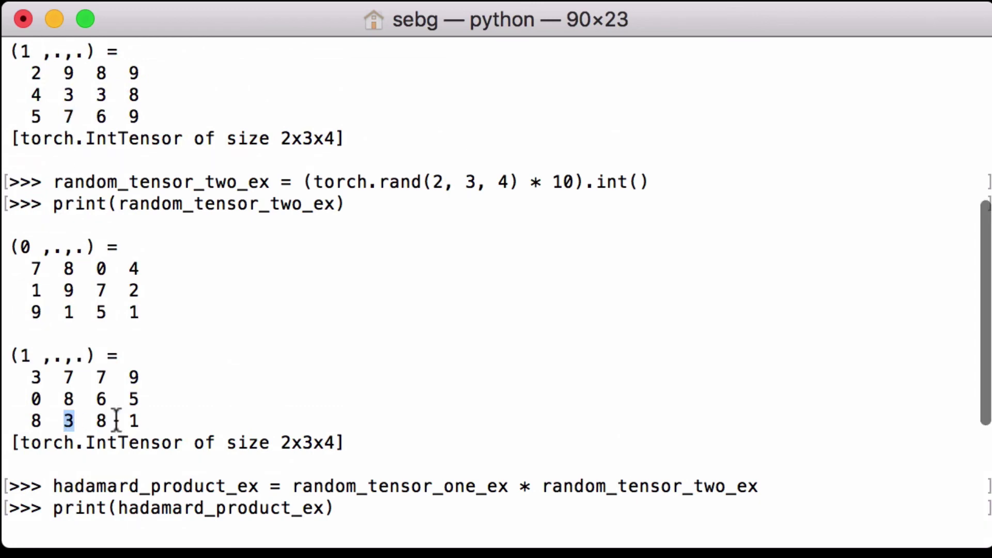
{"action": "scroll", "coordinate": [116, 420], "scroll_direction": "down", "scroll_amount": 6}
{"action": "double_click", "coordinate": [86, 464]}
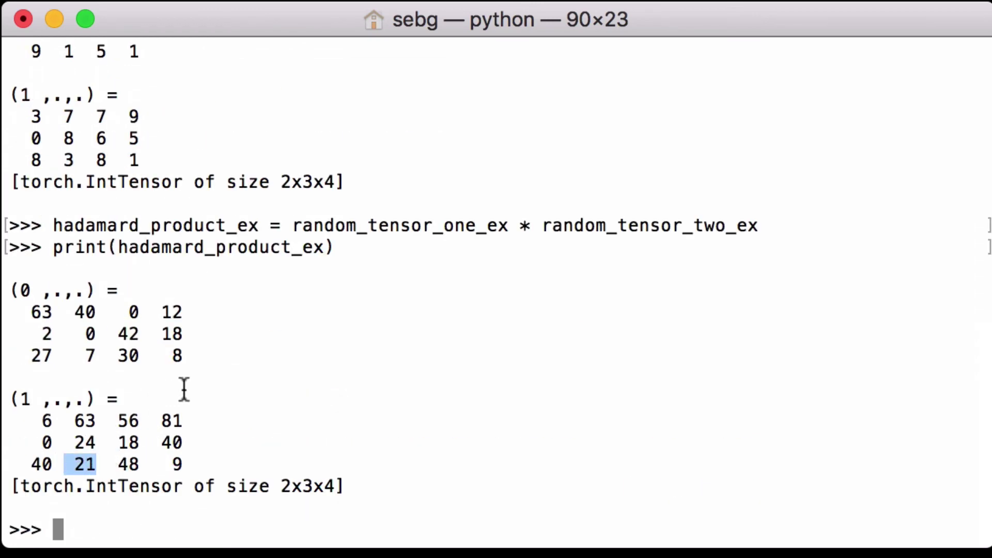
{"action": "scroll", "coordinate": [184, 392], "scroll_direction": "up", "scroll_amount": 3}
{"action": "scroll", "coordinate": [184, 391], "scroll_direction": "up", "scroll_amount": 3}
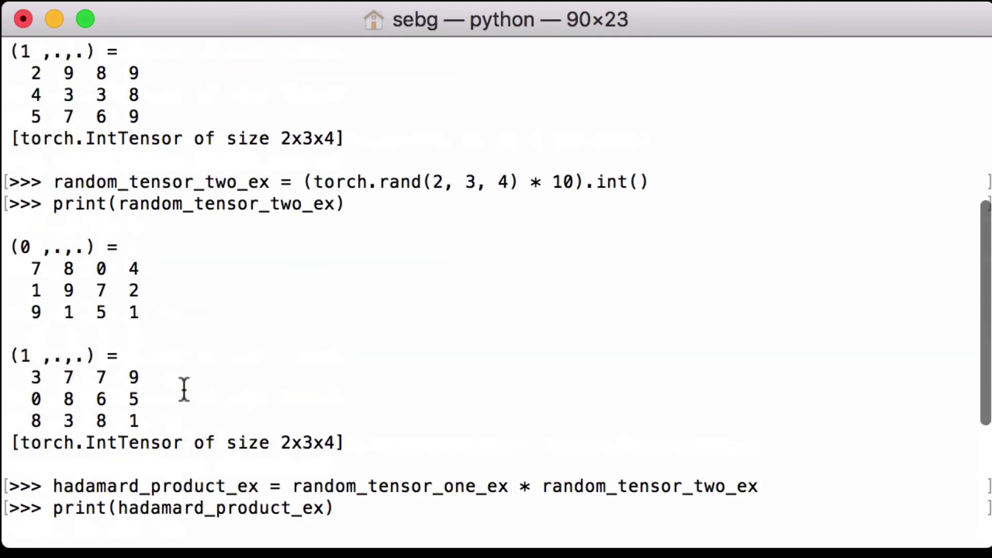
{"action": "double_click", "coordinate": [100, 117]}
{"action": "double_click", "coordinate": [101, 421]}
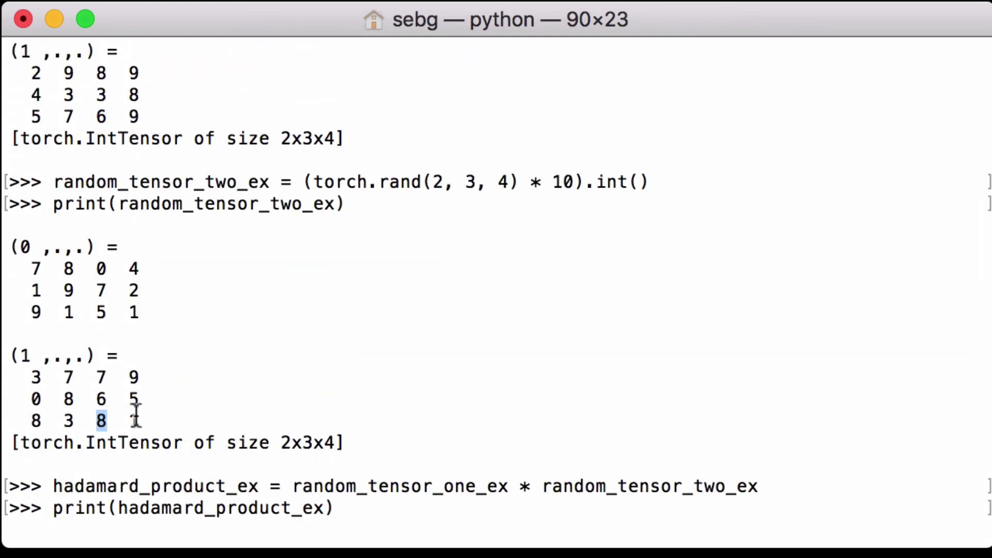
{"action": "scroll", "coordinate": [136, 416], "scroll_direction": "down", "scroll_amount": 6}
{"action": "double_click", "coordinate": [128, 464]}
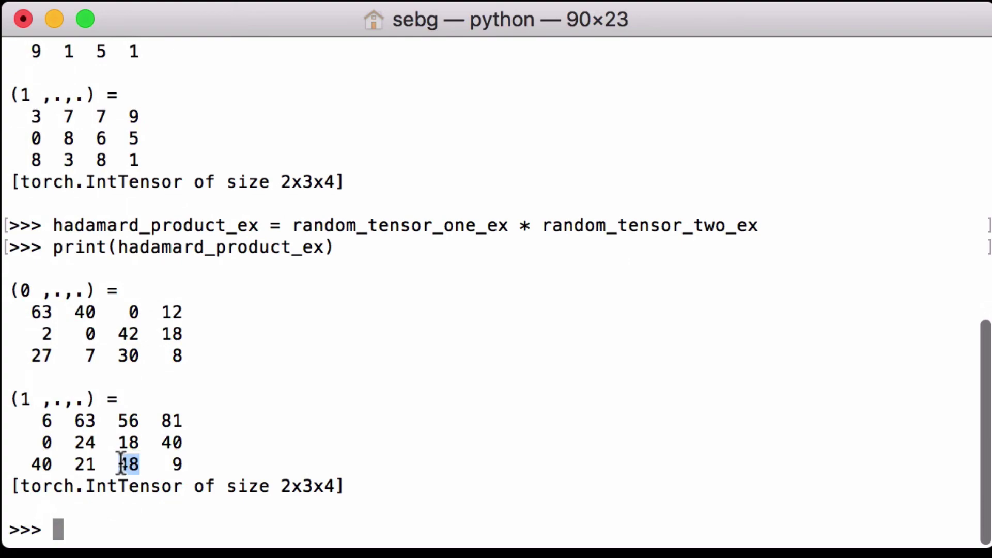
{"action": "scroll", "coordinate": [167, 432], "scroll_direction": "up", "scroll_amount": 8}
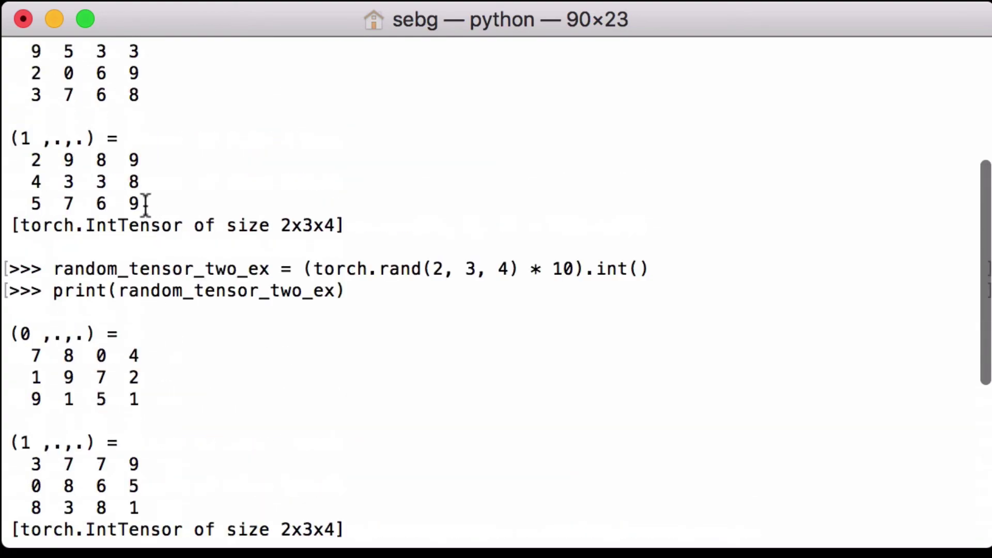
{"action": "double_click", "coordinate": [134, 203]}
{"action": "double_click", "coordinate": [133, 508]}
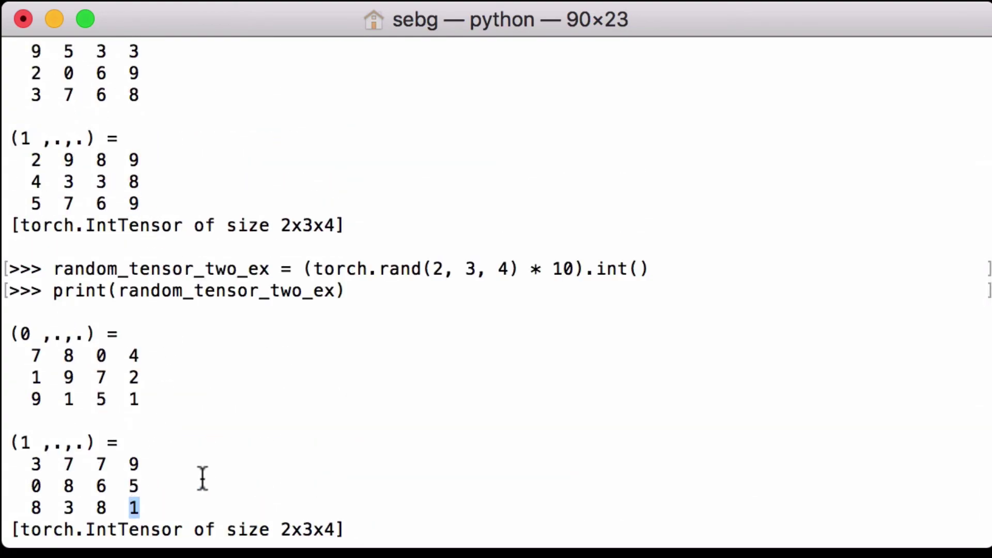
{"action": "scroll", "coordinate": [202, 477], "scroll_direction": "down", "scroll_amount": 8}
{"action": "left_click", "coordinate": [183, 456]}
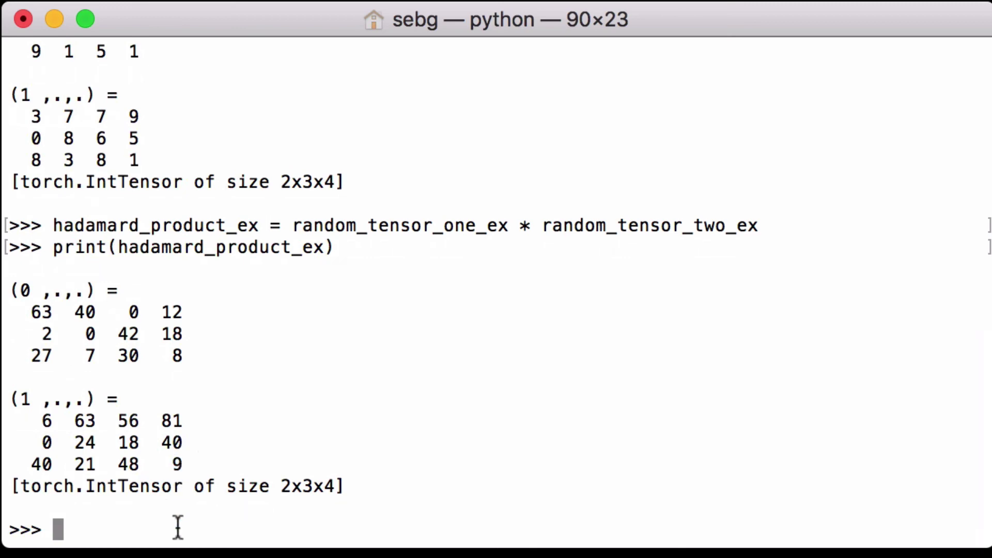
{"action": "double_click", "coordinate": [524, 225]}
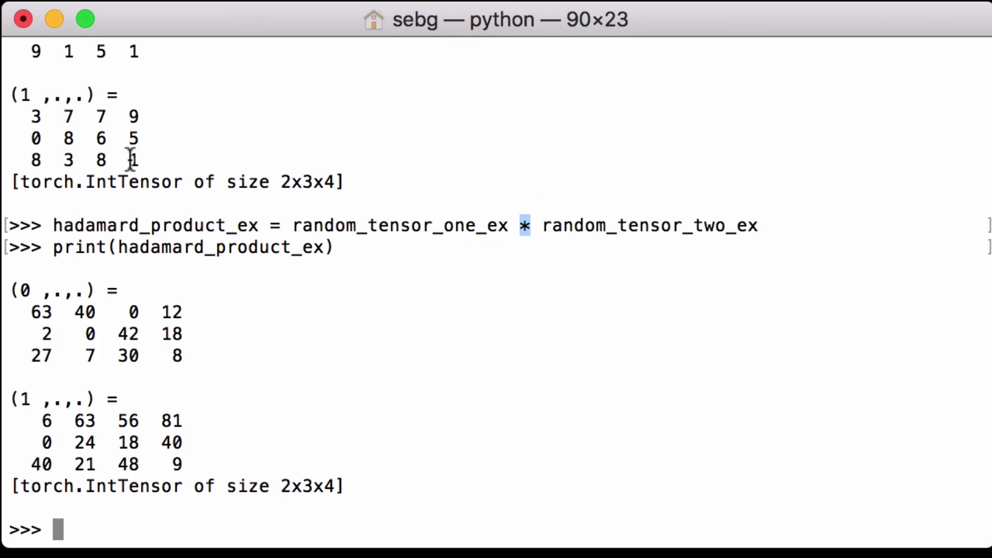
{"action": "scroll", "coordinate": [279, 465], "scroll_direction": "down", "scroll_amount": 1}
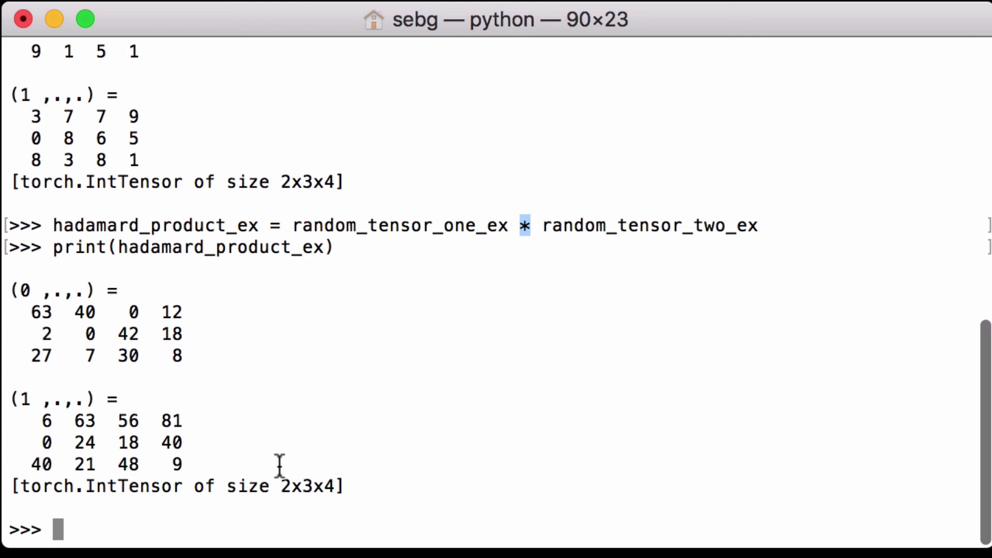
{"action": "scroll", "coordinate": [279, 466], "scroll_direction": "up", "scroll_amount": 3}
{"action": "scroll", "coordinate": [279, 465], "scroll_direction": "up", "scroll_amount": 2}
{"action": "scroll", "coordinate": [280, 465], "scroll_direction": "up", "scroll_amount": 2}
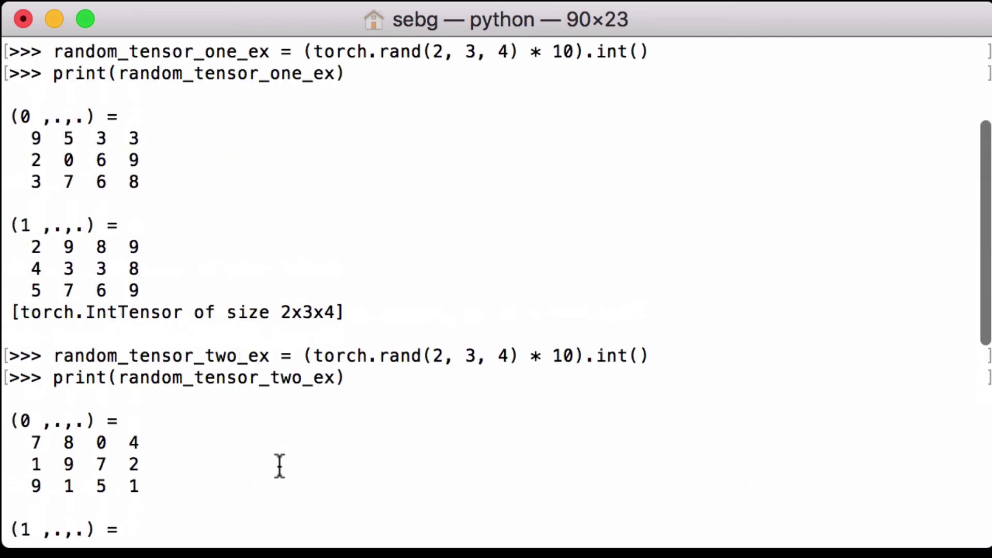
{"action": "left_click_drag", "start_coordinate": [282, 312], "coordinate": [332, 312]}
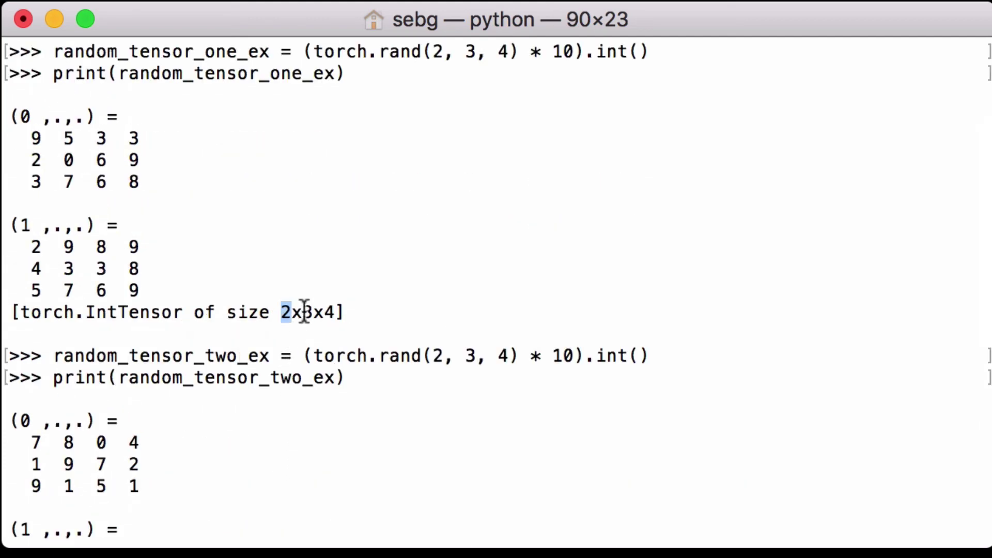
{"action": "scroll", "coordinate": [332, 312], "scroll_direction": "down", "scroll_amount": 2}
{"action": "scroll", "coordinate": [332, 312], "scroll_direction": "down", "scroll_amount": 2}
{"action": "scroll", "coordinate": [311, 348], "scroll_direction": "down", "scroll_amount": 1}
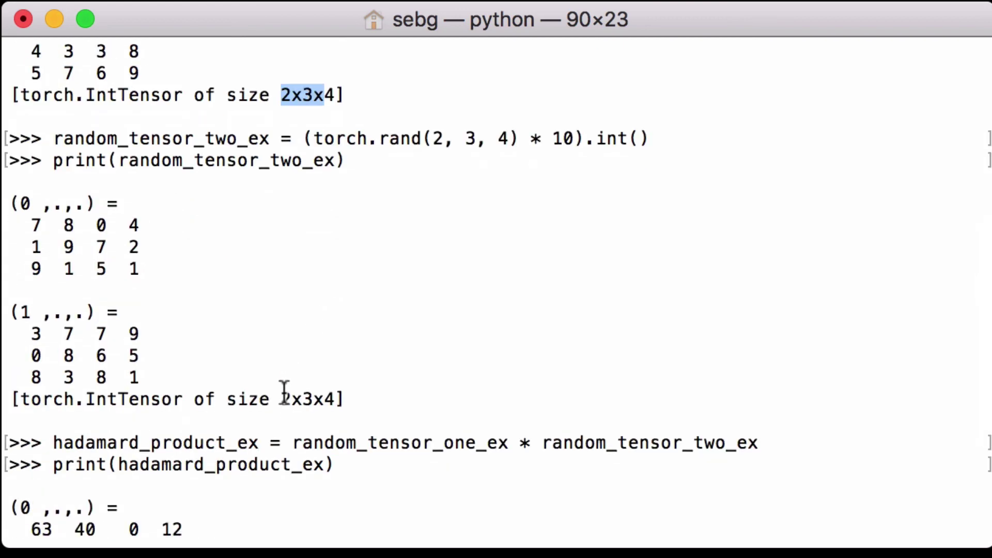
{"action": "left_click_drag", "start_coordinate": [283, 397], "coordinate": [334, 397]}
{"action": "scroll", "coordinate": [335, 397], "scroll_direction": "down", "scroll_amount": 1}
{"action": "scroll", "coordinate": [336, 397], "scroll_direction": "down", "scroll_amount": 5}
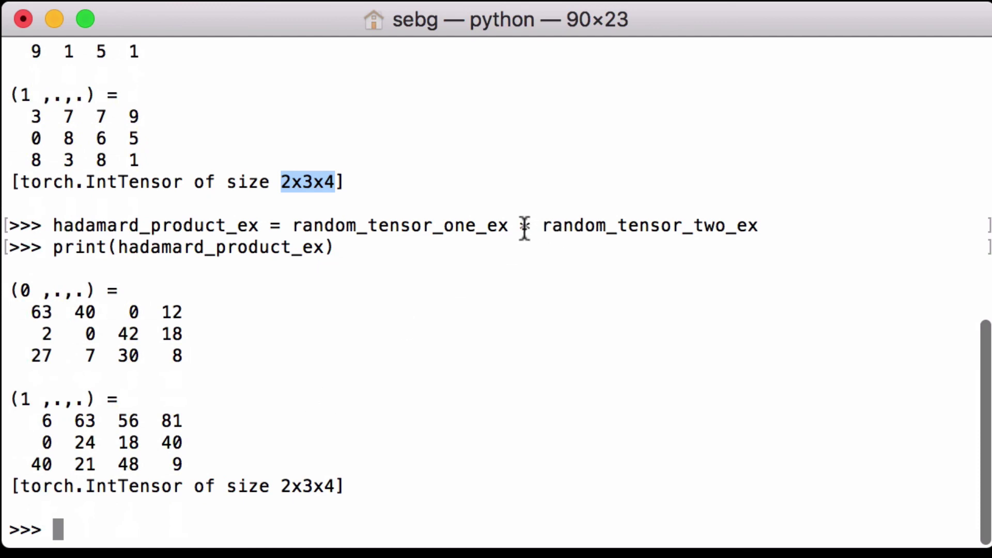
{"action": "left_click_drag", "start_coordinate": [282, 486], "coordinate": [334, 488]}
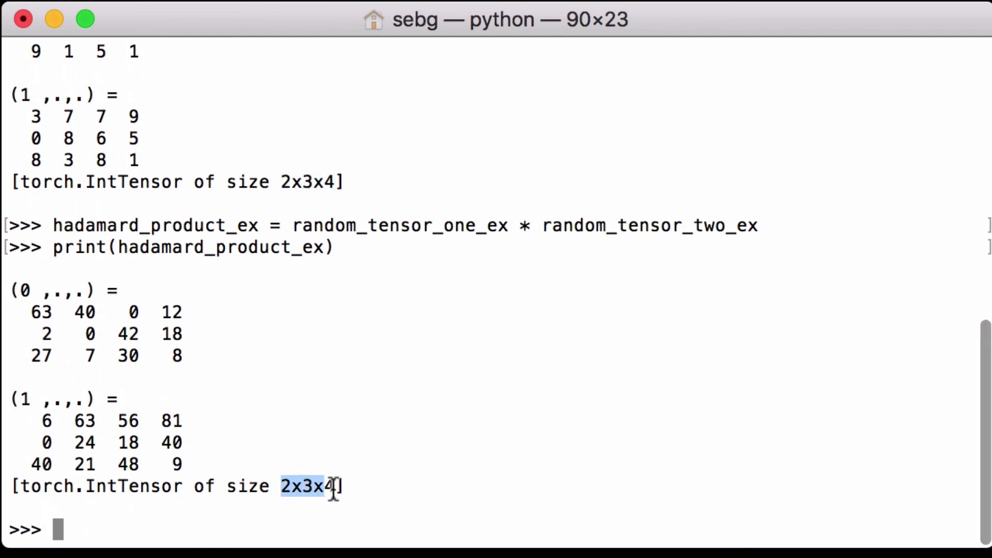
{"action": "left_click", "coordinate": [334, 521]}
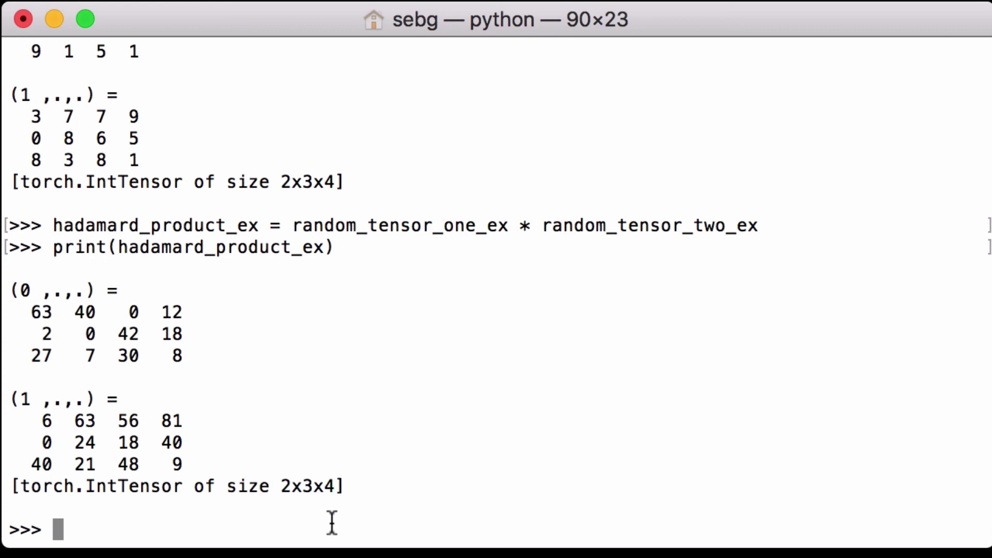